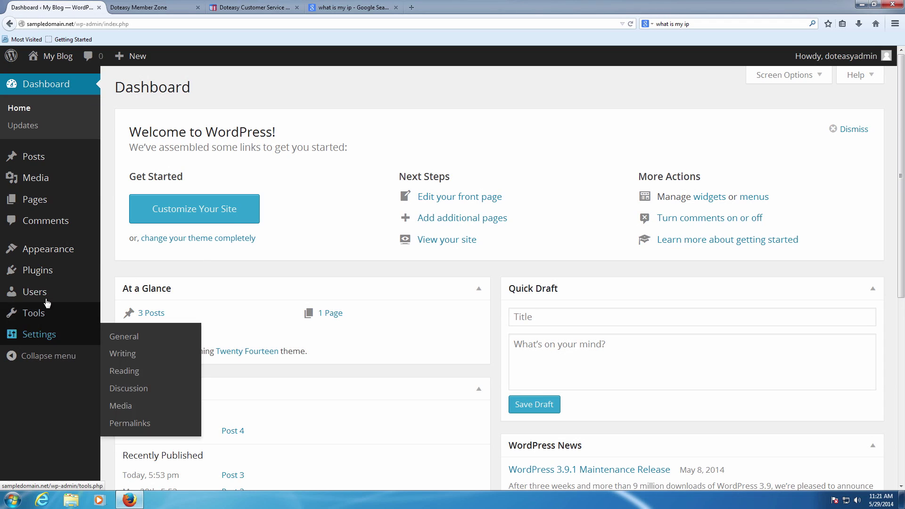
- Search the plugin directory for WordPress Access Control
mouse_move(46, 276)
click(124, 290)
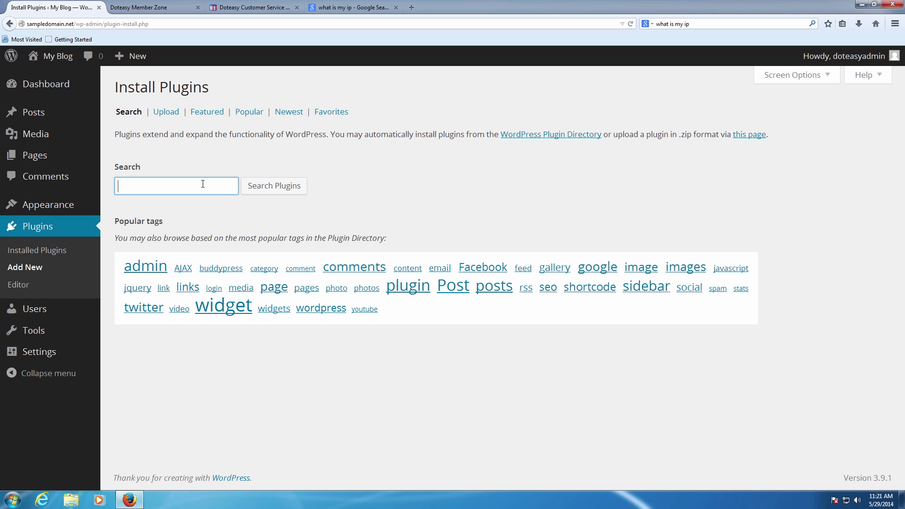
text(wo)
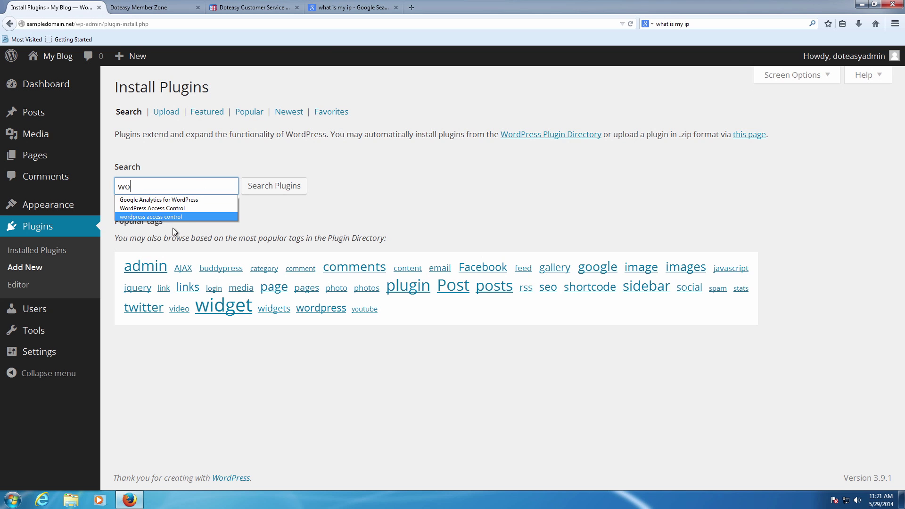
click(182, 209)
click(272, 187)
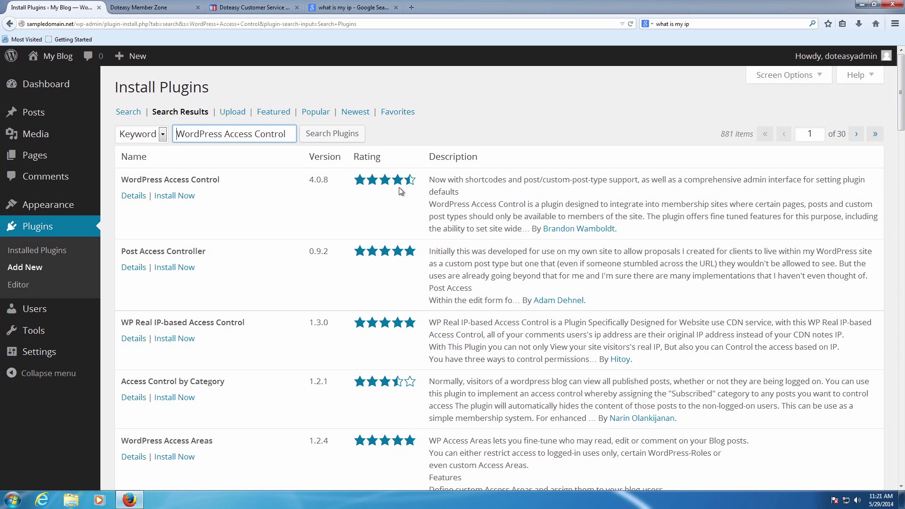
- Install WordPress Access Control 4.0.8, confirm, and activate the plugin
click(167, 195)
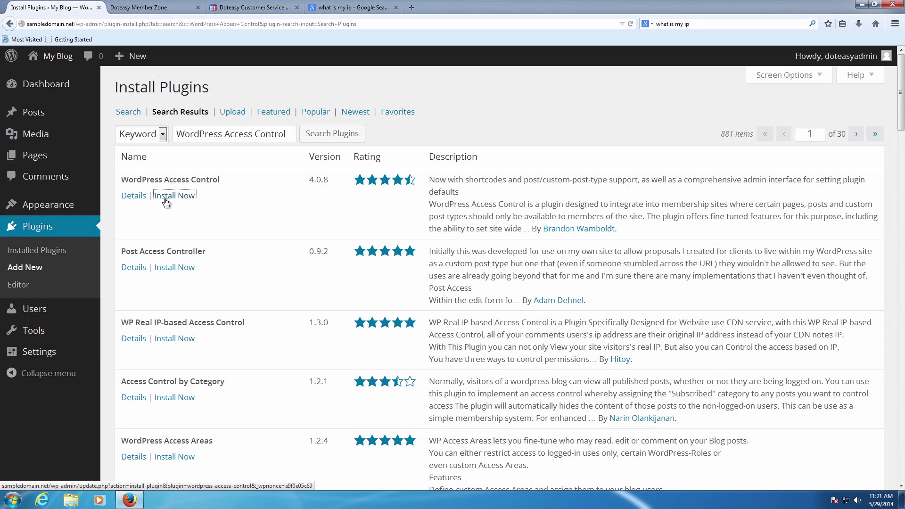
click(445, 224)
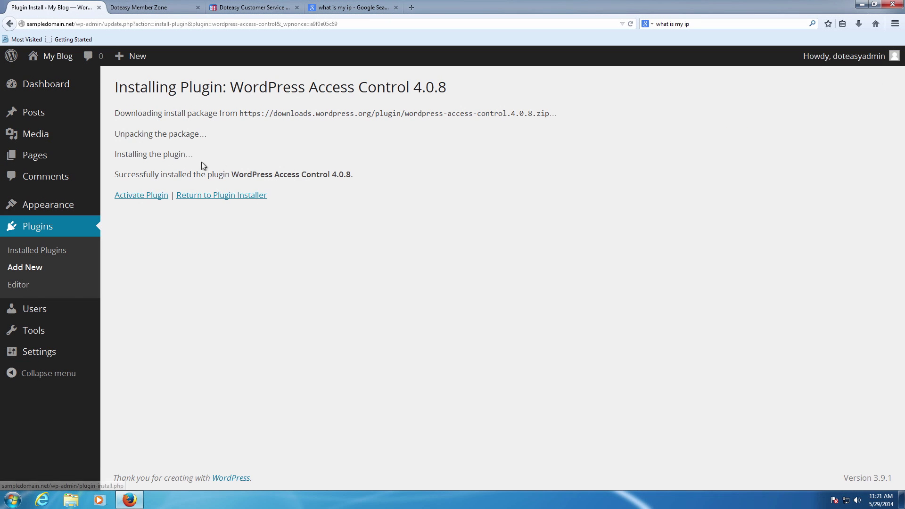
click(158, 197)
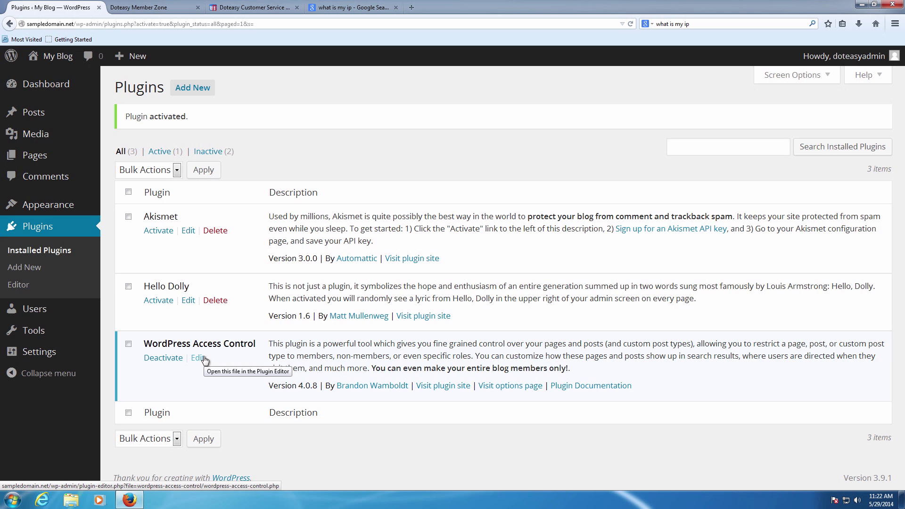
- Open the Members Only access control settings page under Settings
mouse_move(32, 355)
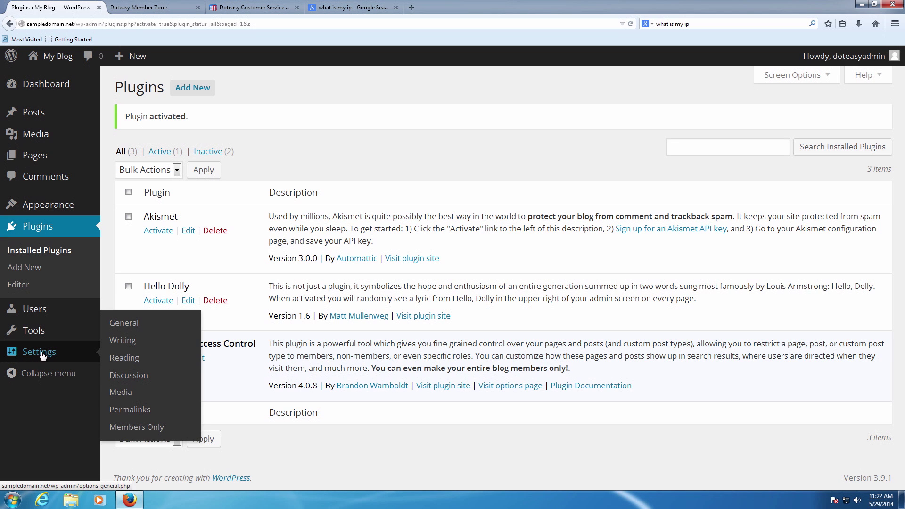
click(125, 428)
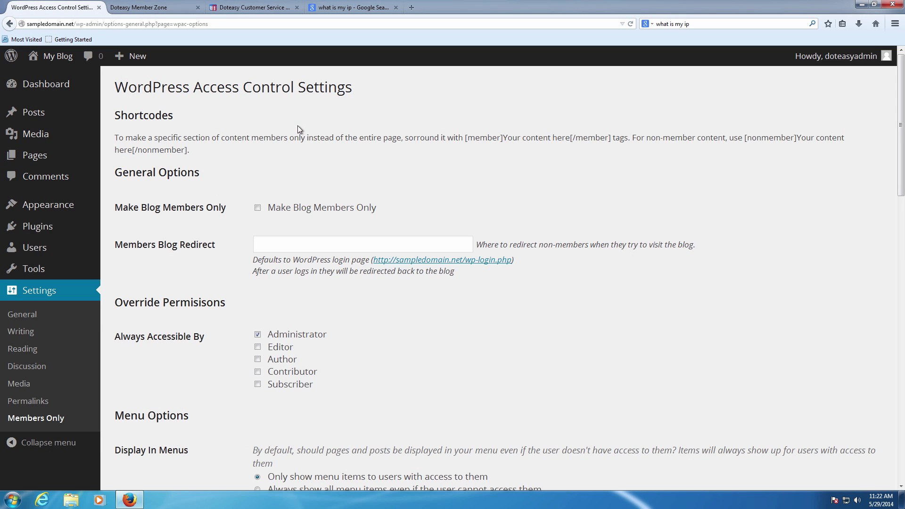
- Toggle Make Blog Members Only on and back off, leaving the blog public
scroll(298, 126, down, 3)
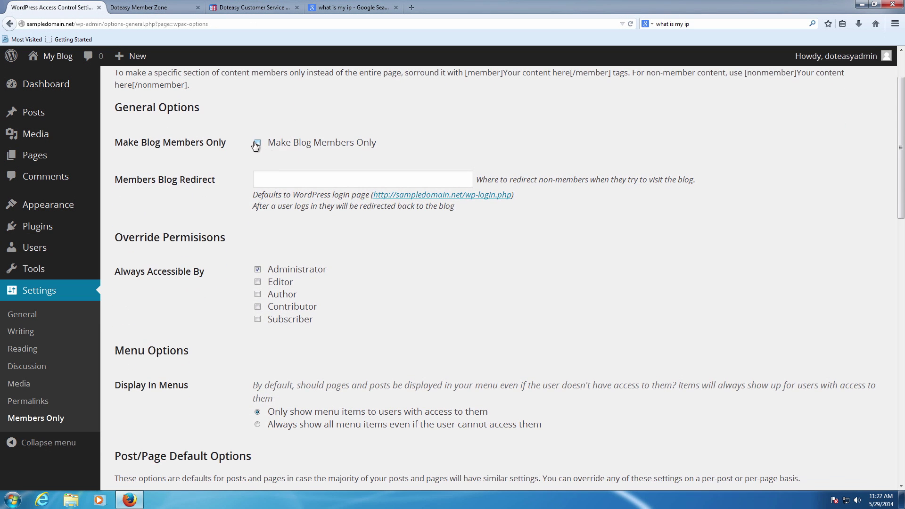
scroll(261, 147, up, 3)
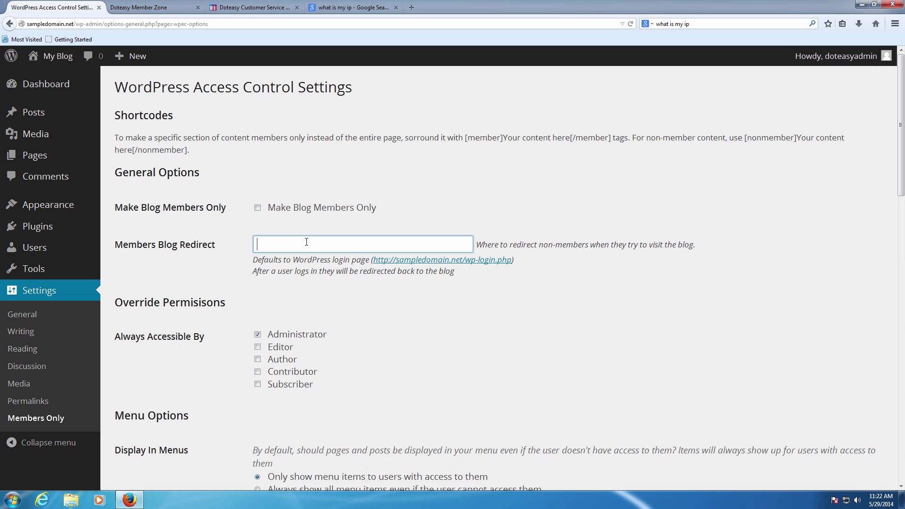
click(259, 209)
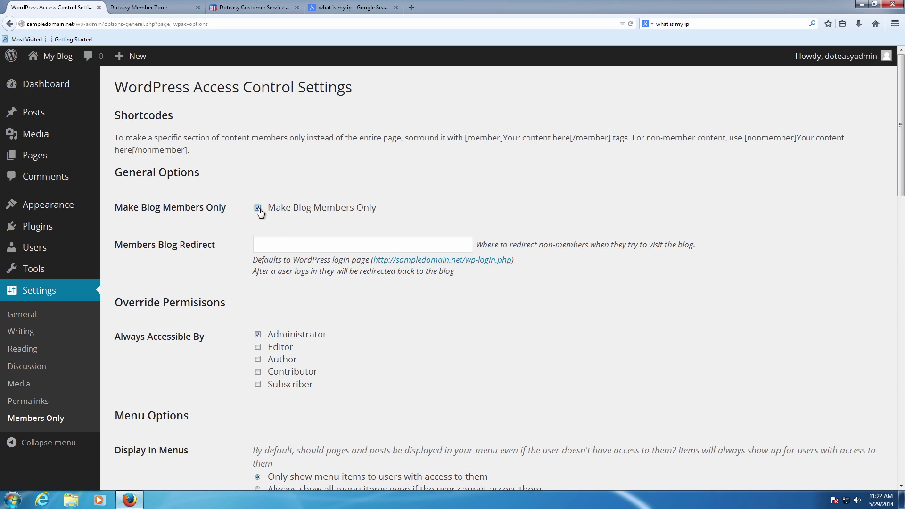
click(263, 240)
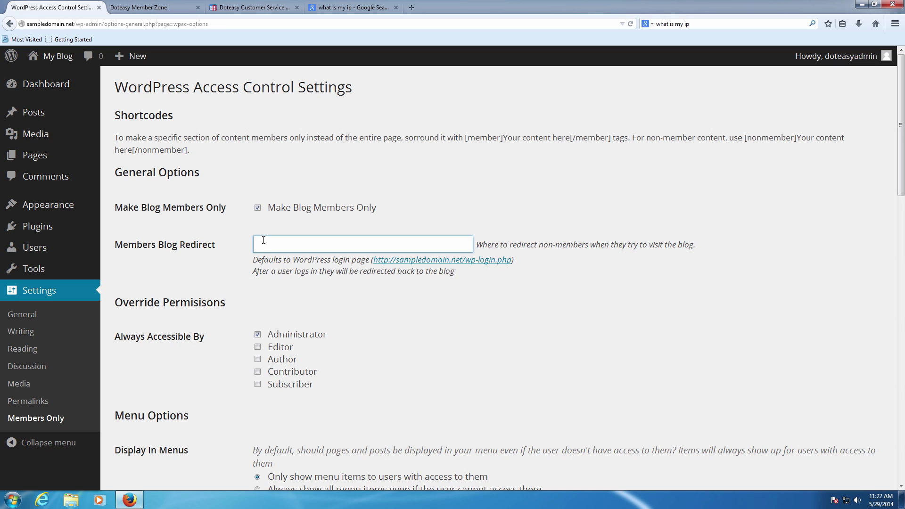
click(259, 210)
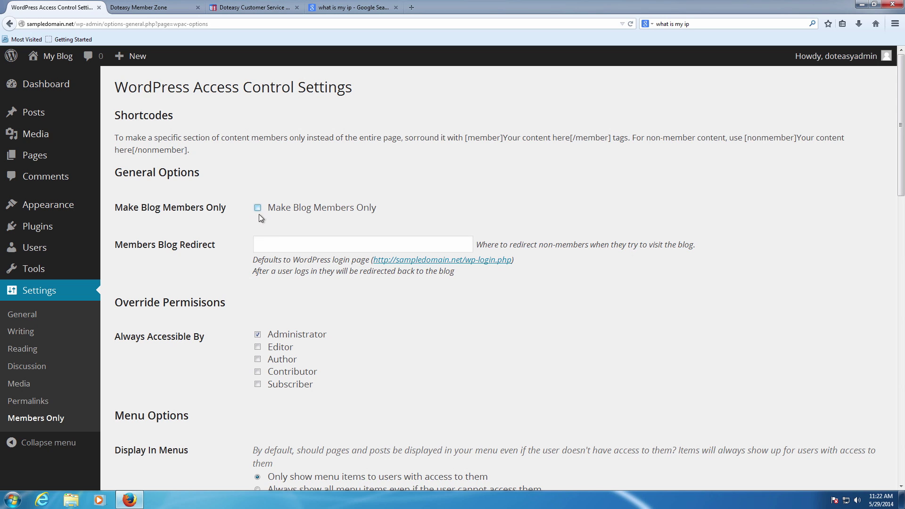
scroll(263, 238, down, 3)
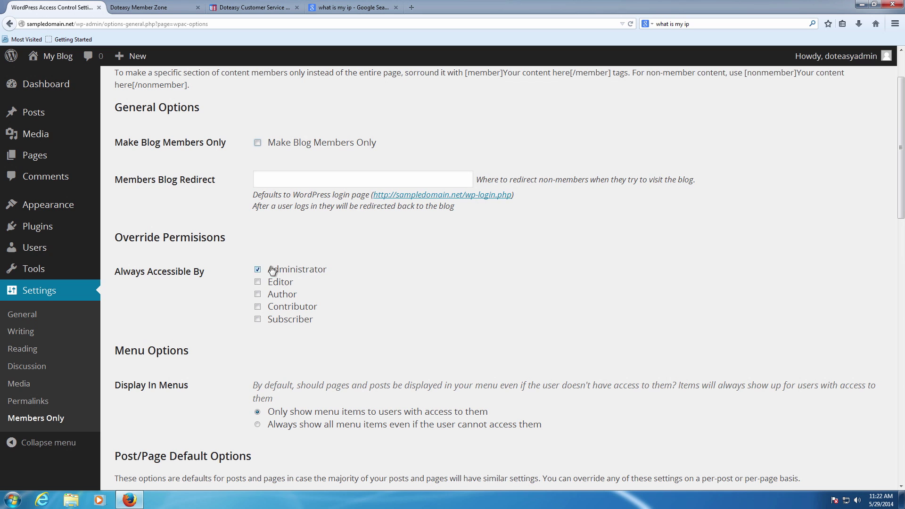
scroll(208, 255, down, 2)
scroll(211, 262, down, 4)
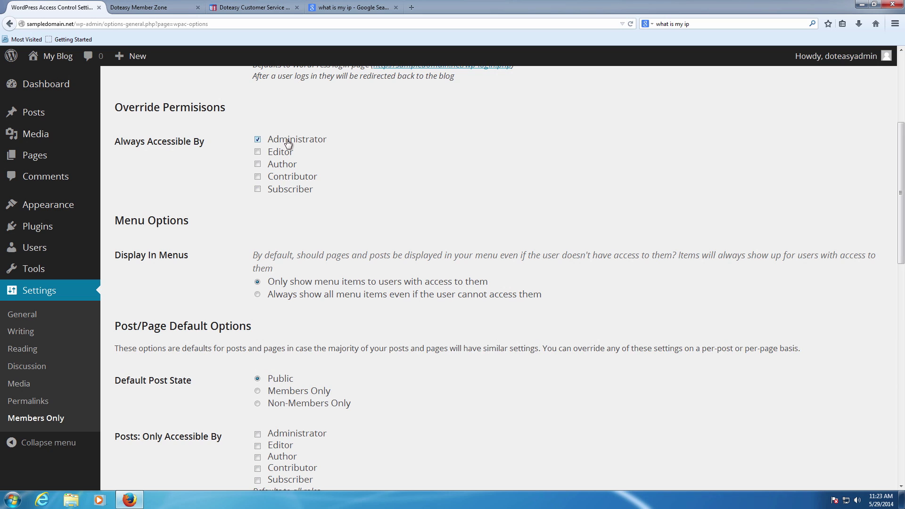
scroll(286, 184, down, 2)
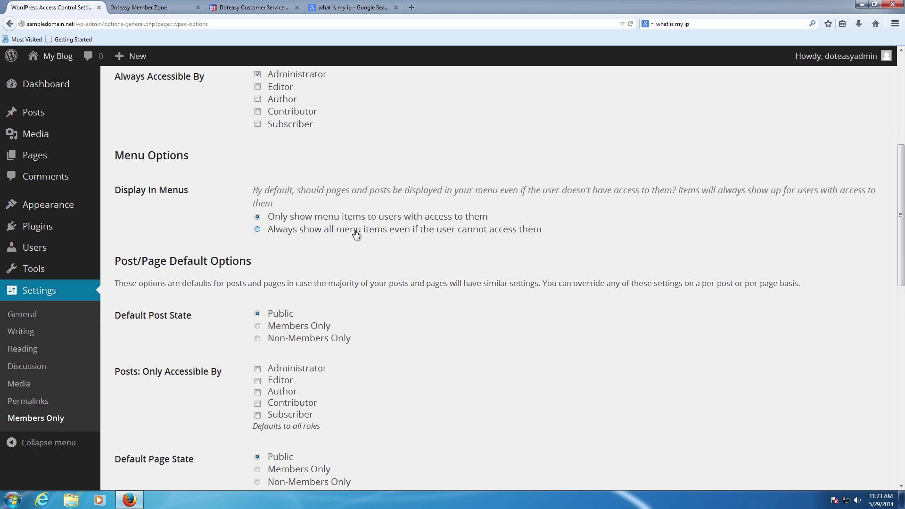
click(356, 234)
click(330, 220)
scroll(292, 234, down, 3)
scroll(367, 249, down, 2)
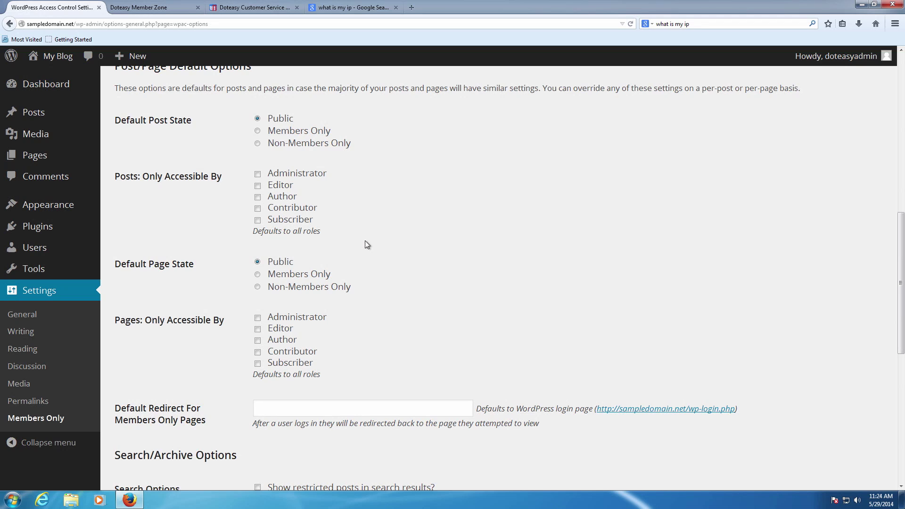
click(270, 273)
click(258, 260)
drag(119, 176, 208, 178)
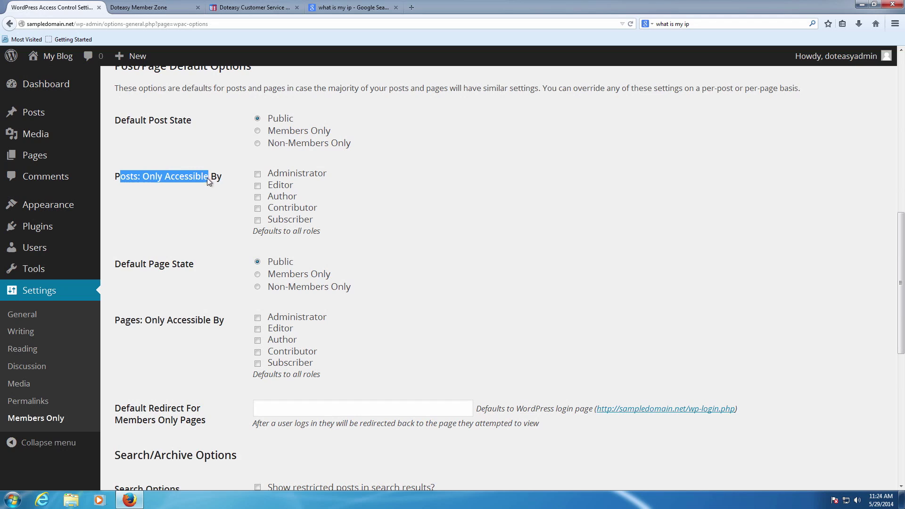
click(332, 208)
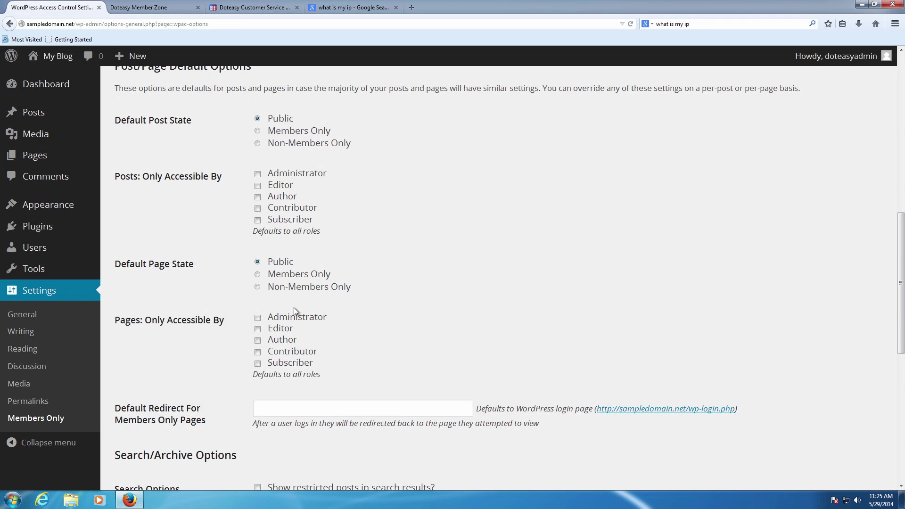
scroll(294, 306, down, 5)
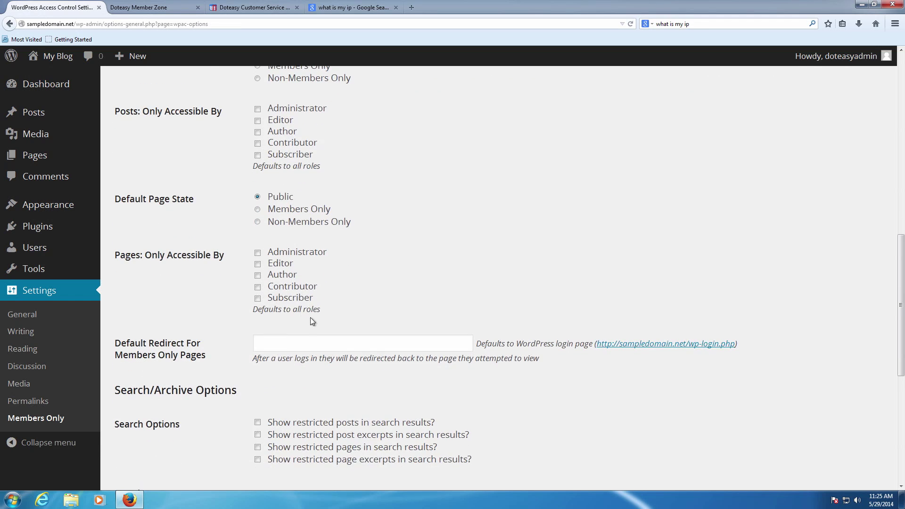
- Save the Access Control settings with their defaults and check the Settings Saved notice
click(291, 279)
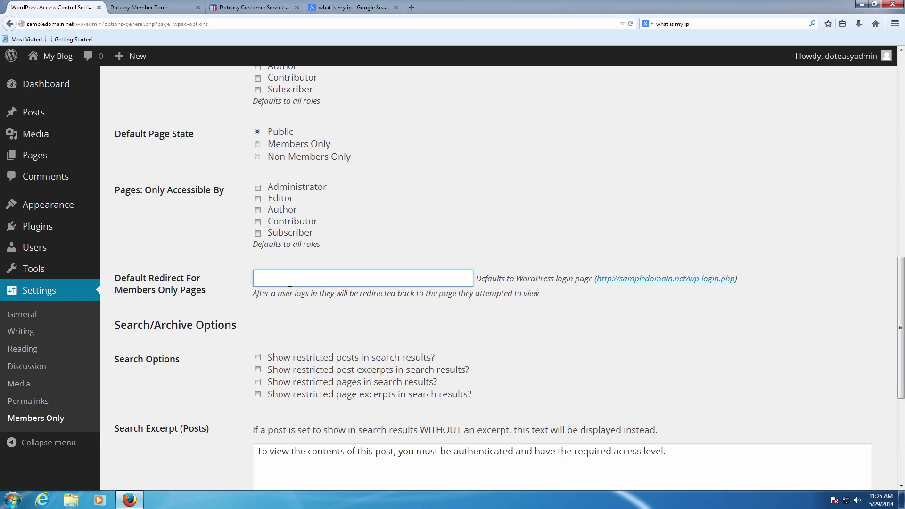
scroll(283, 280, down, 5)
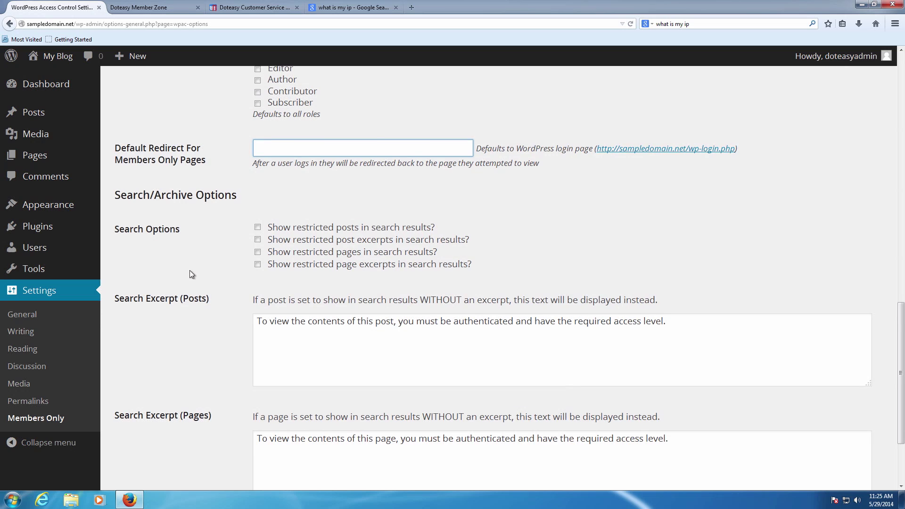
scroll(191, 273, down, 3)
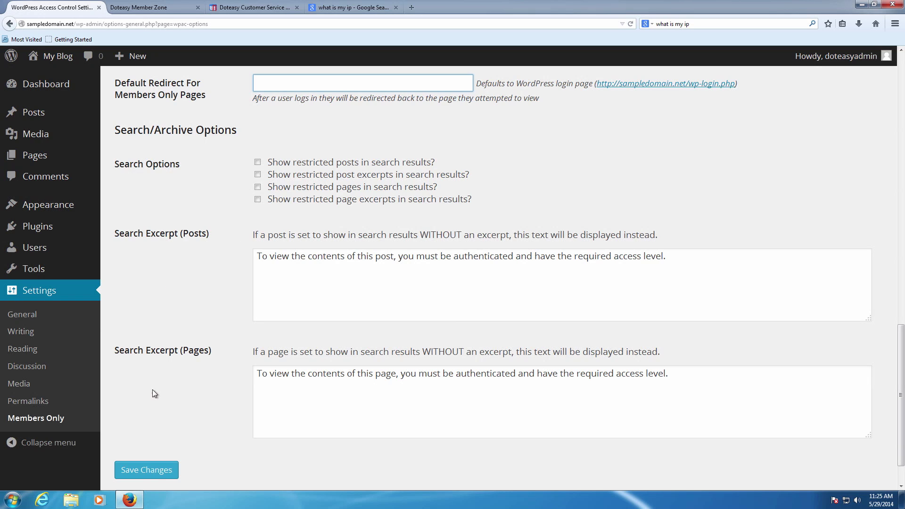
scroll(156, 372, down, 2)
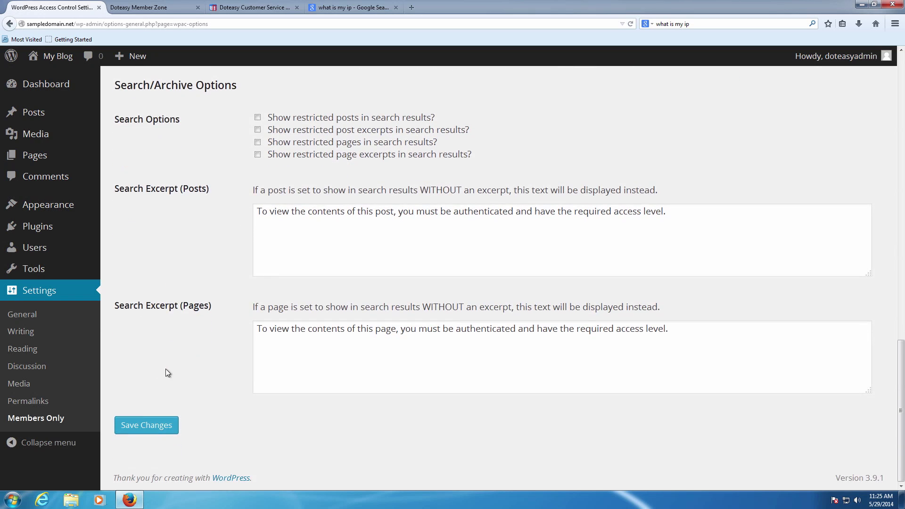
click(150, 430)
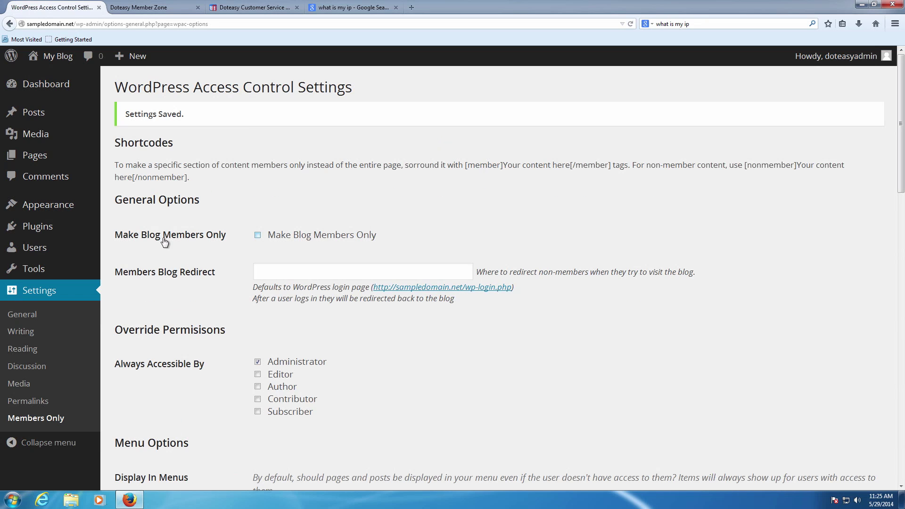
drag(122, 114, 251, 123)
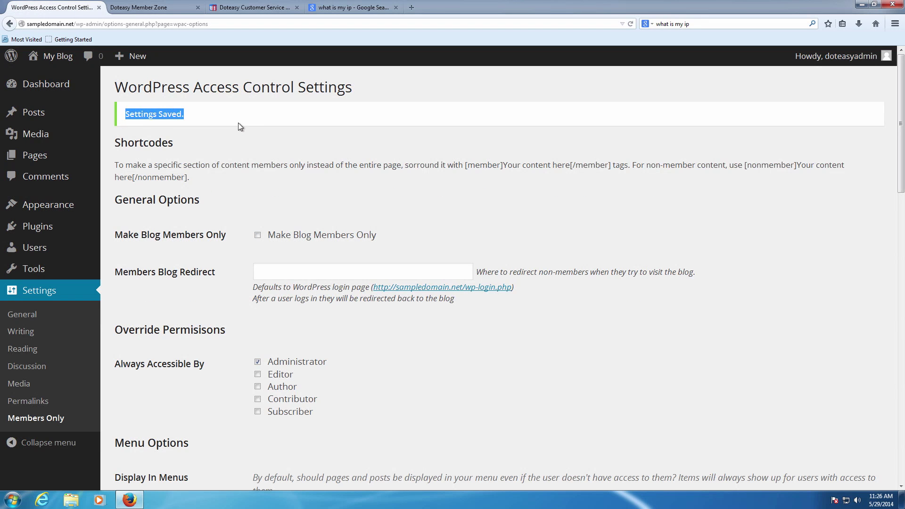
click(190, 124)
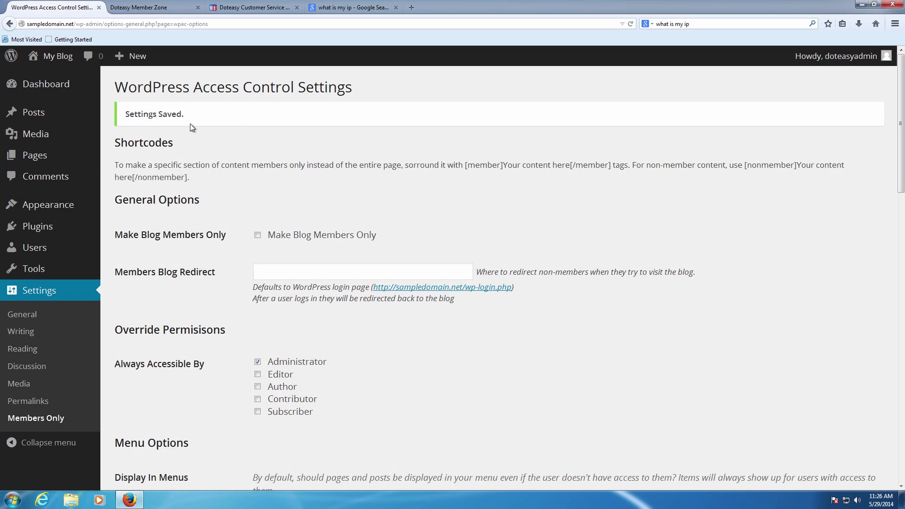
- Edit the Sample Page and restrict it to members only
click(60, 157)
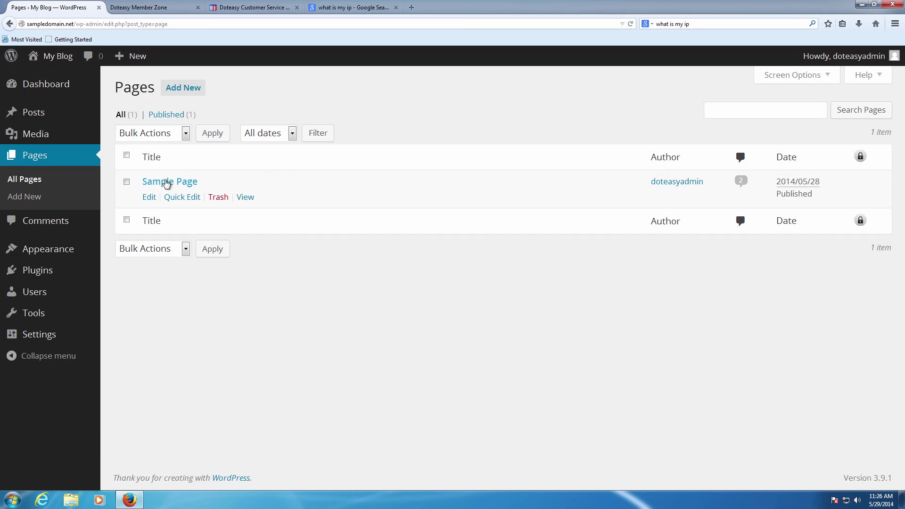
click(153, 197)
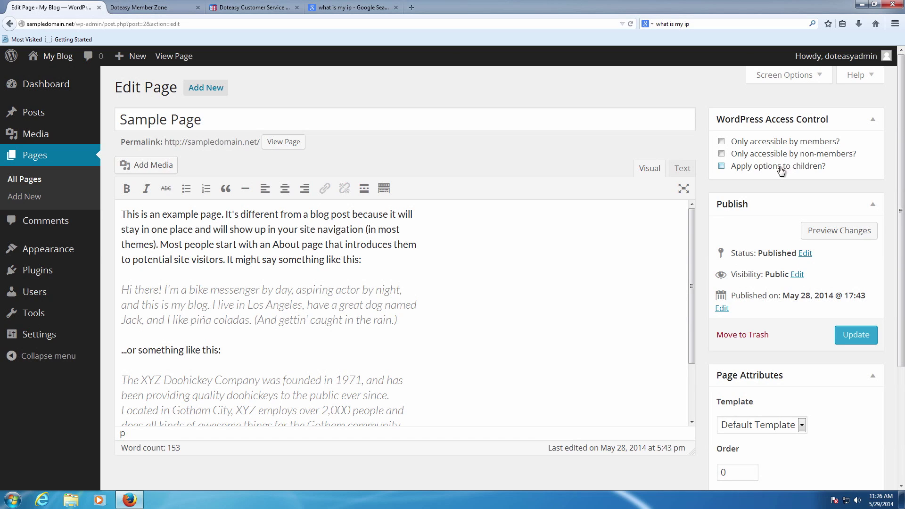
click(722, 141)
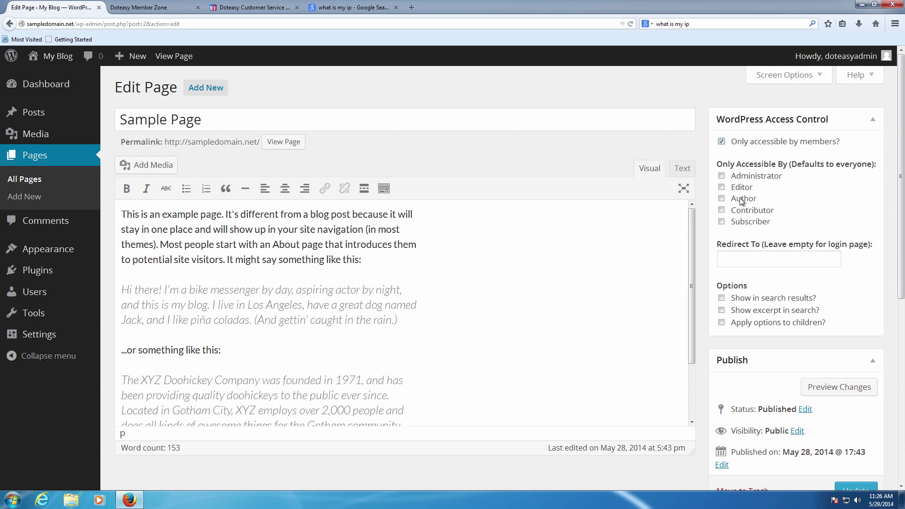
click(738, 259)
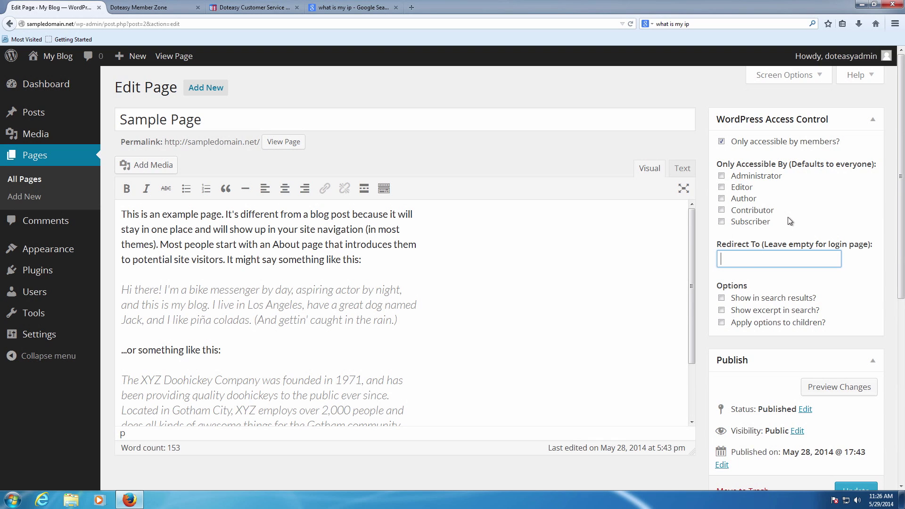
text(http://sampledomain.net)
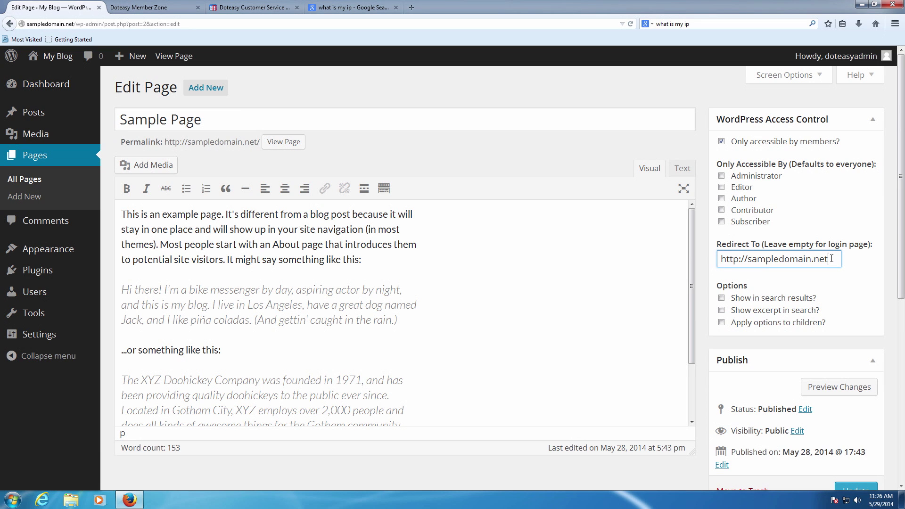
text(/wp-l)
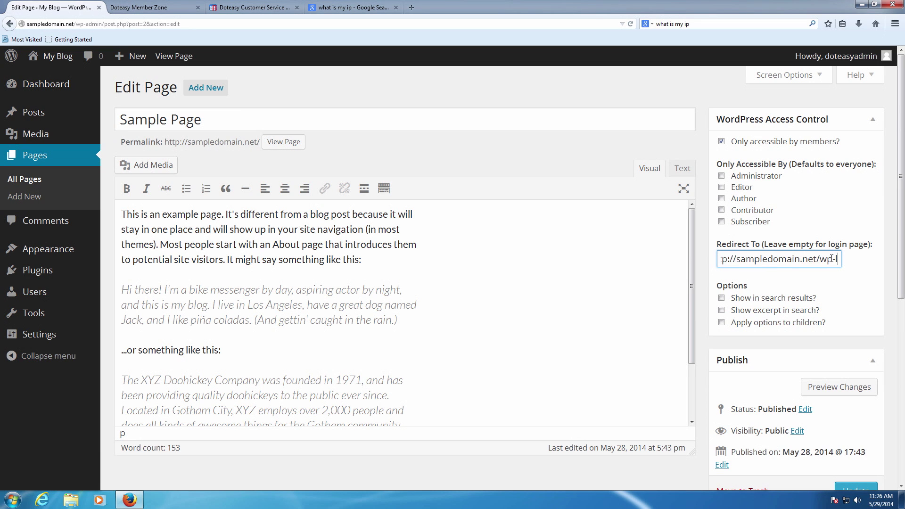
text(ogin.php)
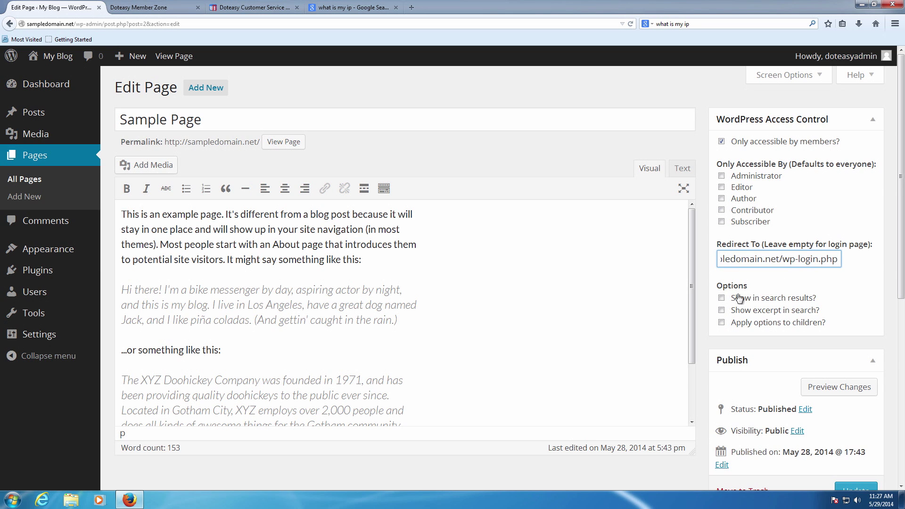
scroll(726, 297, down, 3)
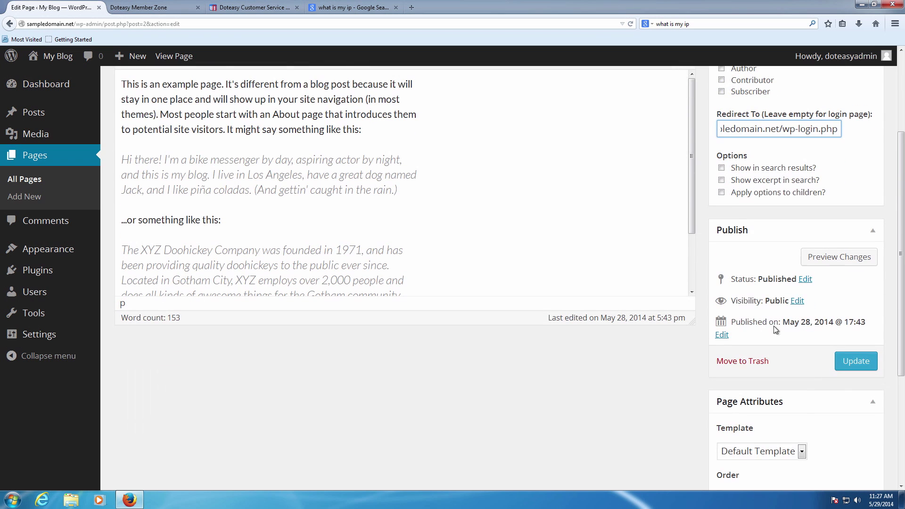
click(847, 362)
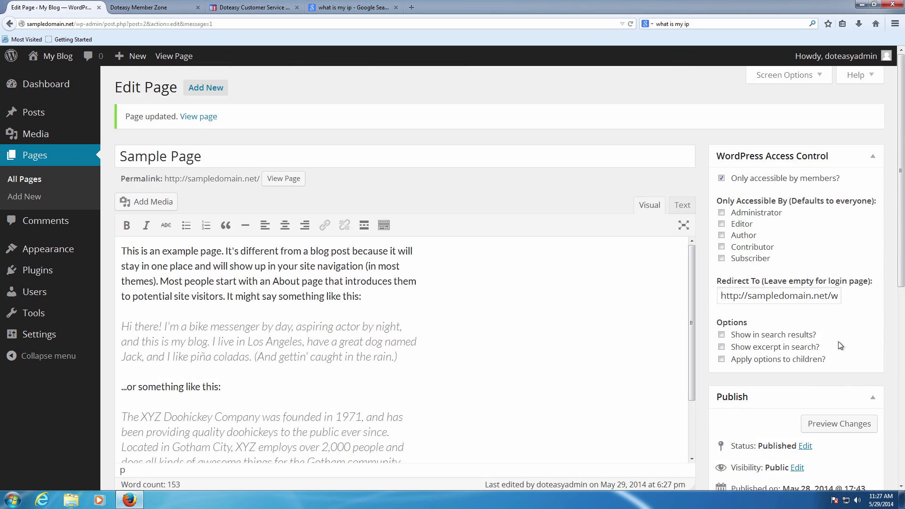
mouse_move(33, 113)
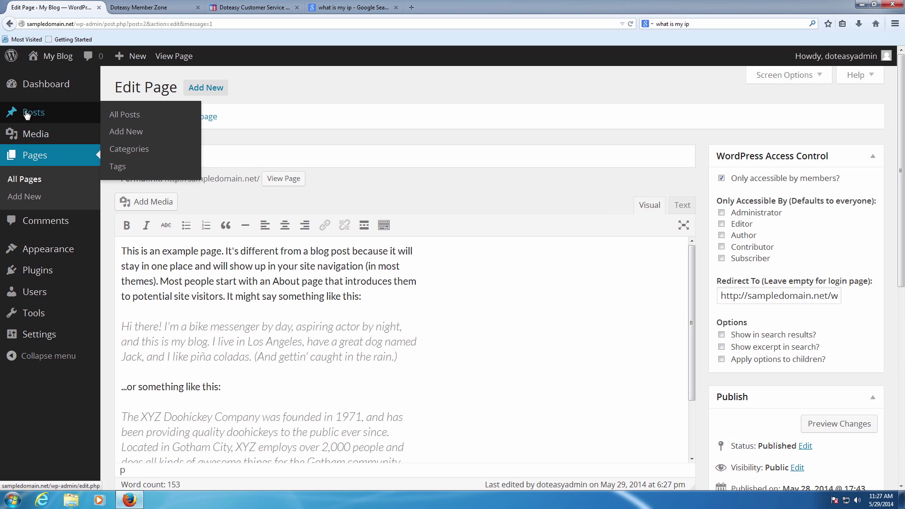
click(111, 132)
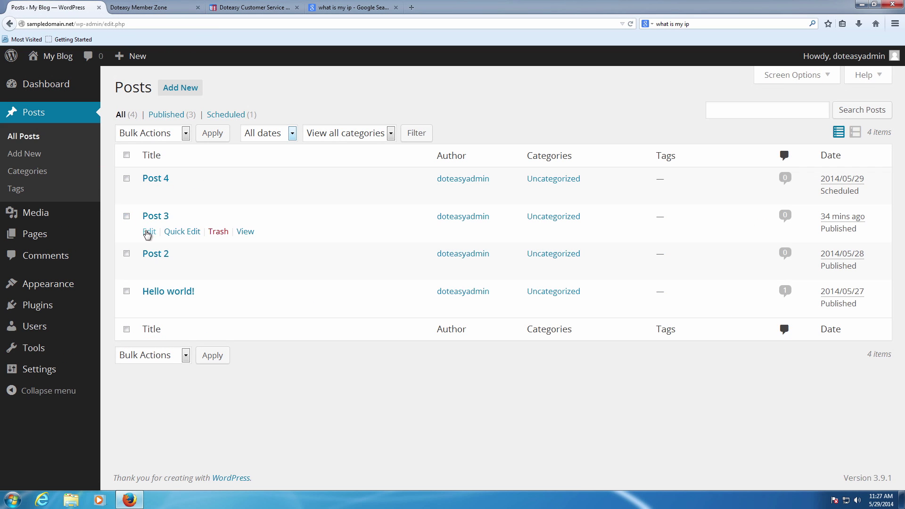
- Edit Post 3 and make it accessible only to non-members
click(149, 230)
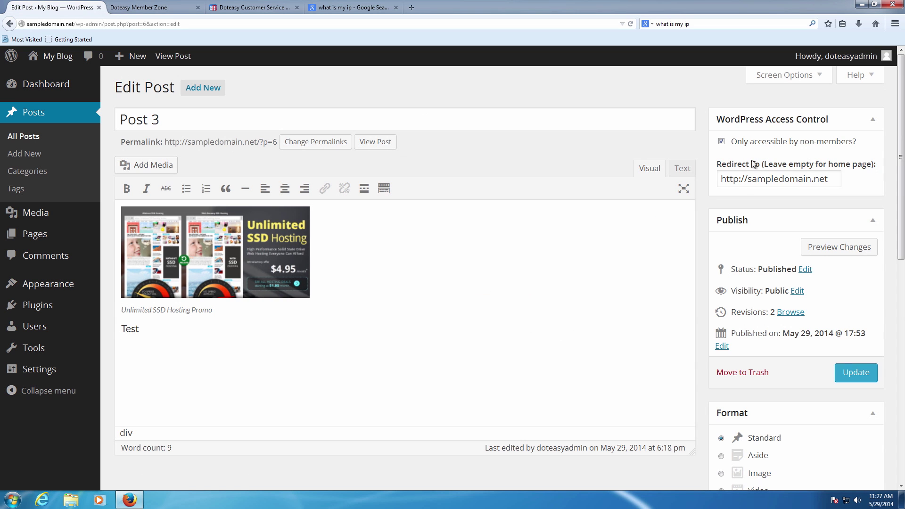
click(721, 142)
click(721, 142)
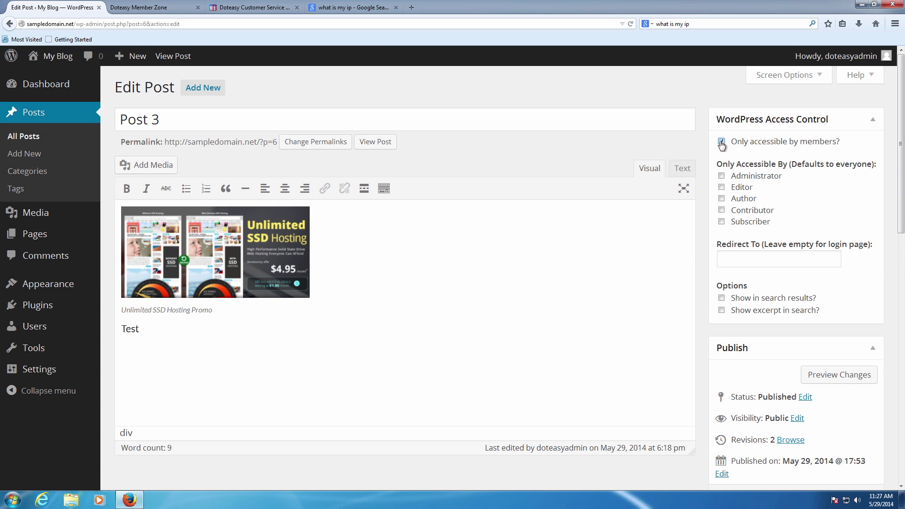
click(721, 141)
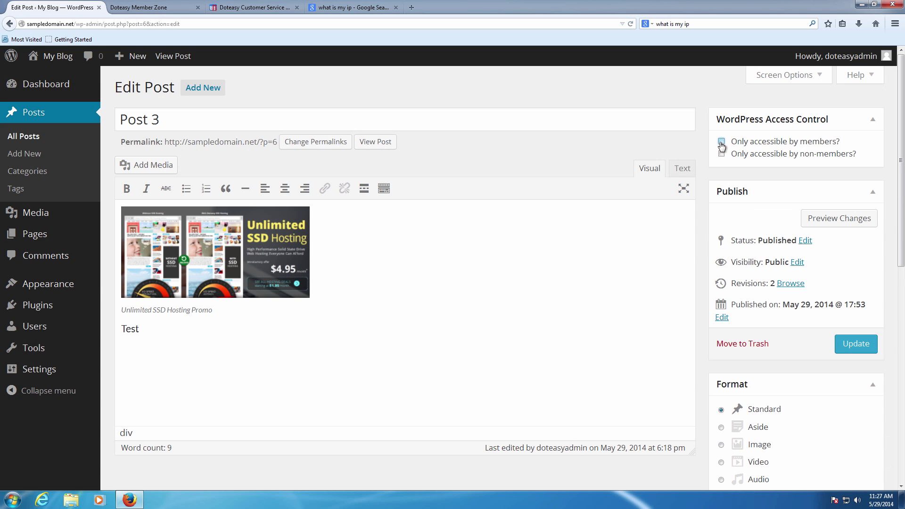
click(721, 154)
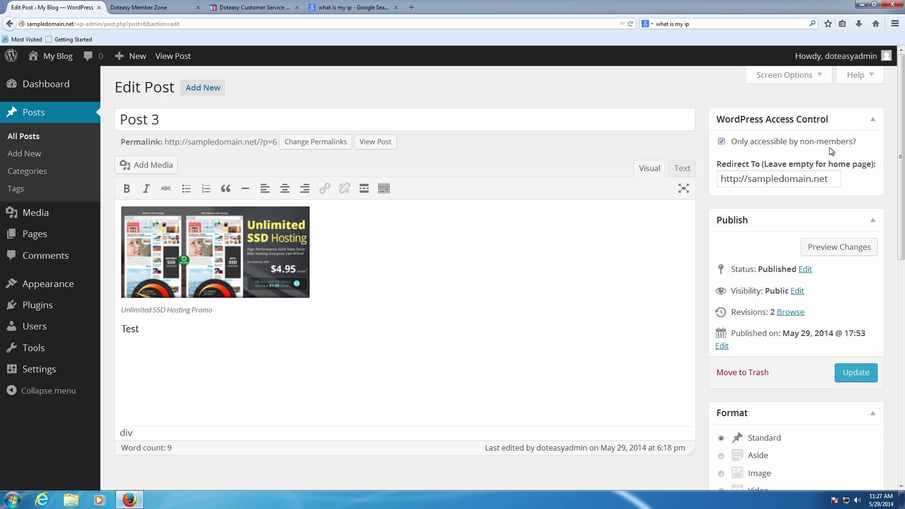
click(832, 176)
key(ctrl+a)
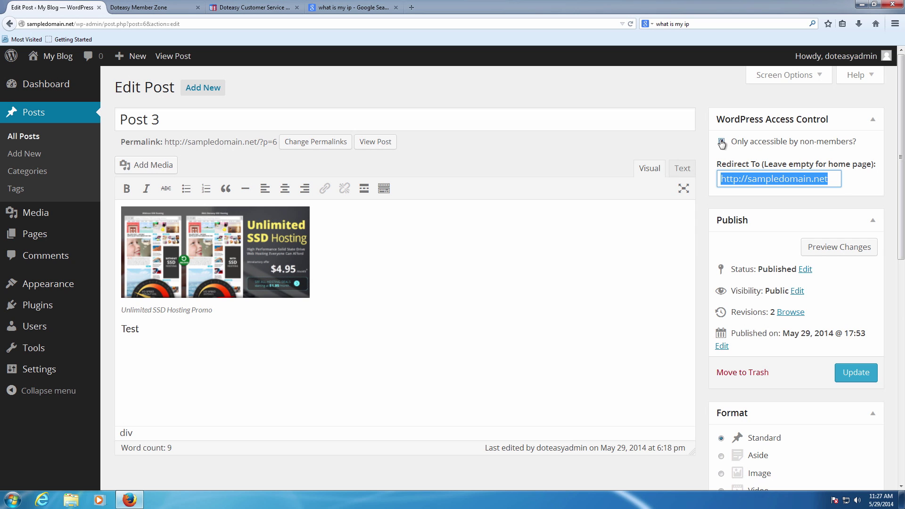
scroll(773, 196, down, 3)
click(846, 249)
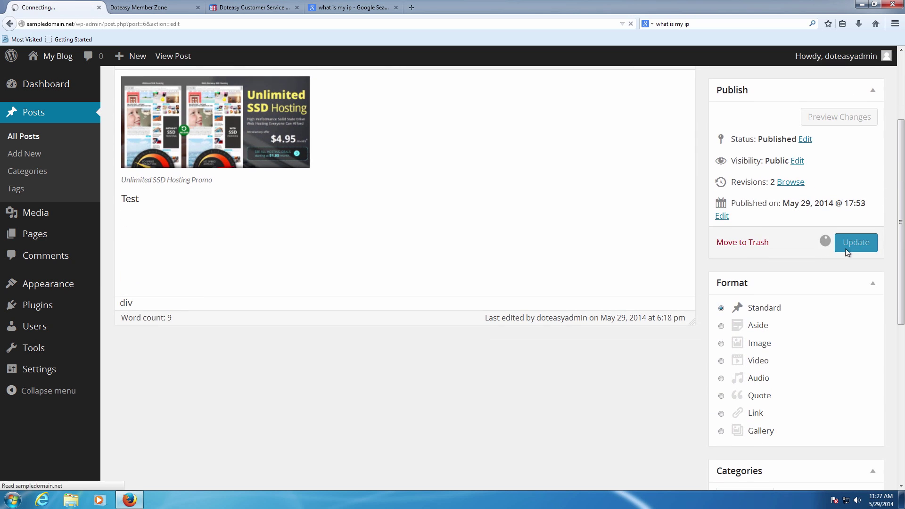
scroll(630, 238, up, 3)
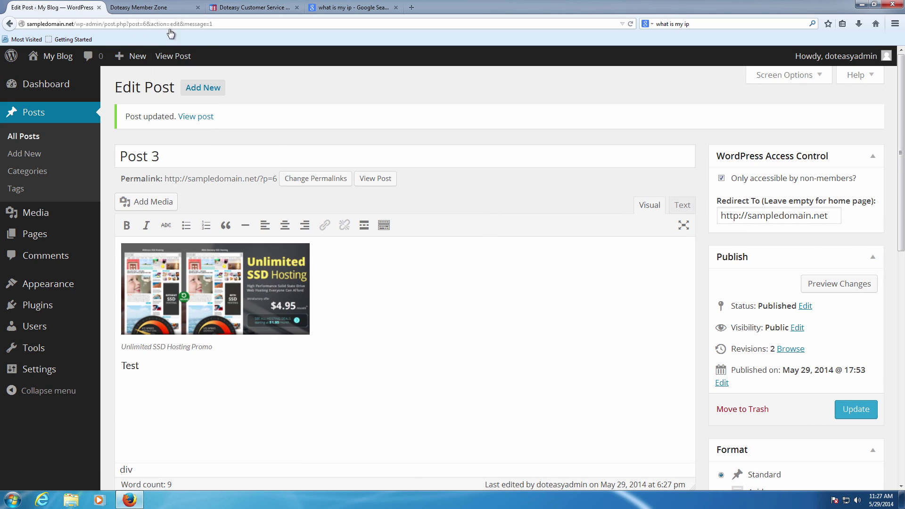
right_click(42, 79)
click(62, 84)
- View the live Sample Page in the new tab, then open Post 3 there
click(146, 7)
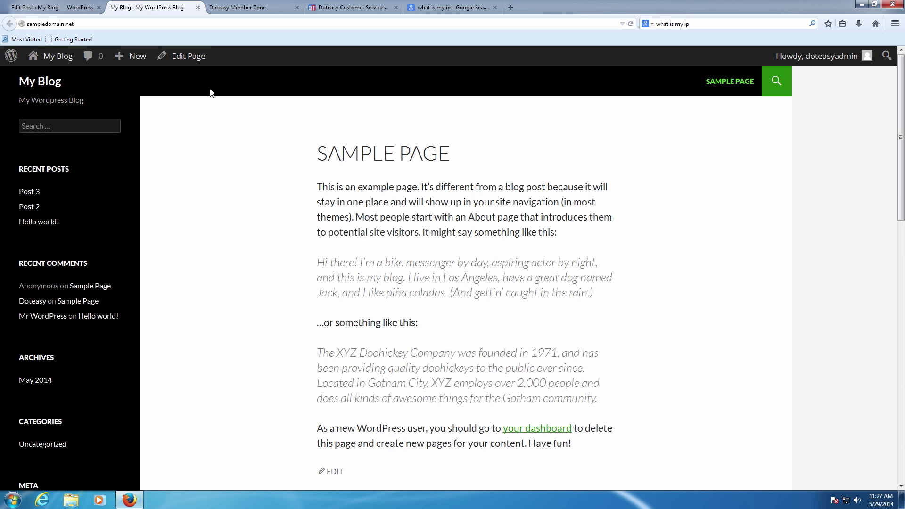
scroll(388, 151, down, 2)
scroll(391, 161, down, 3)
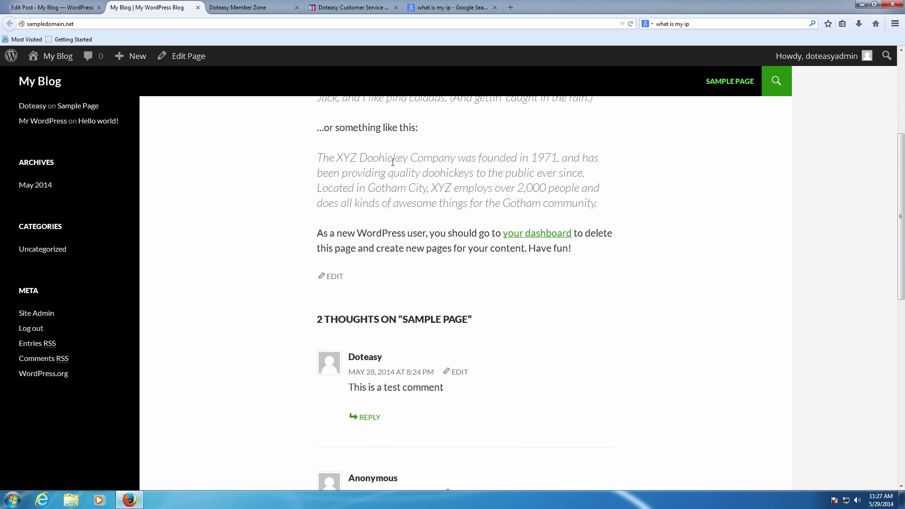
scroll(393, 162, up, 5)
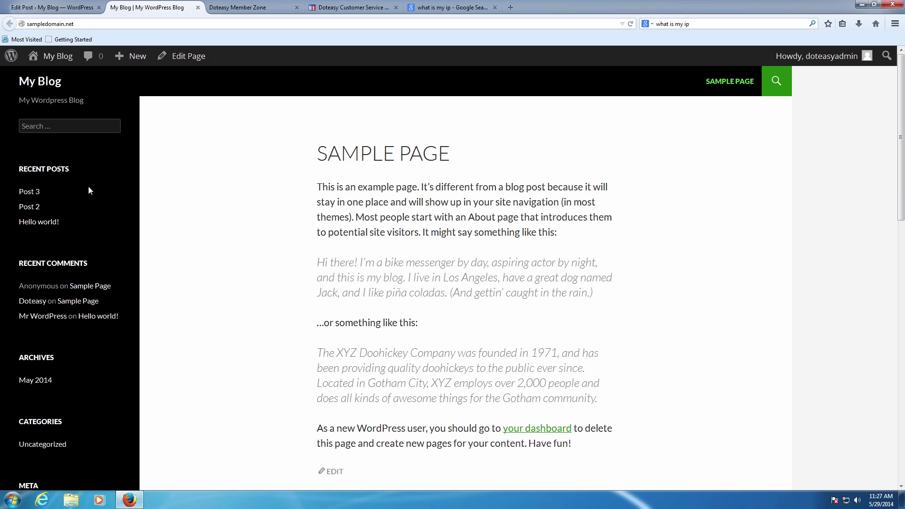
click(35, 192)
mouse_move(805, 55)
- Log out and load sampledomain.net, which lands on the login screen
click(787, 120)
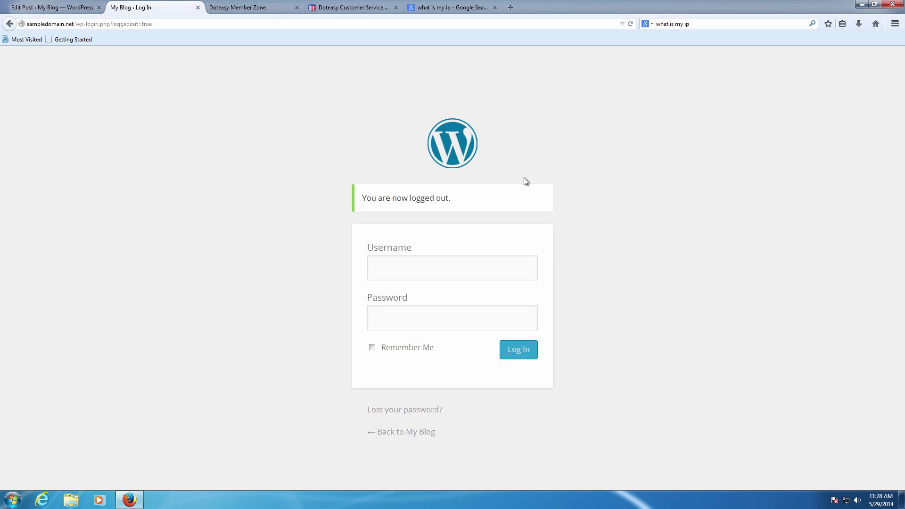
click(158, 25)
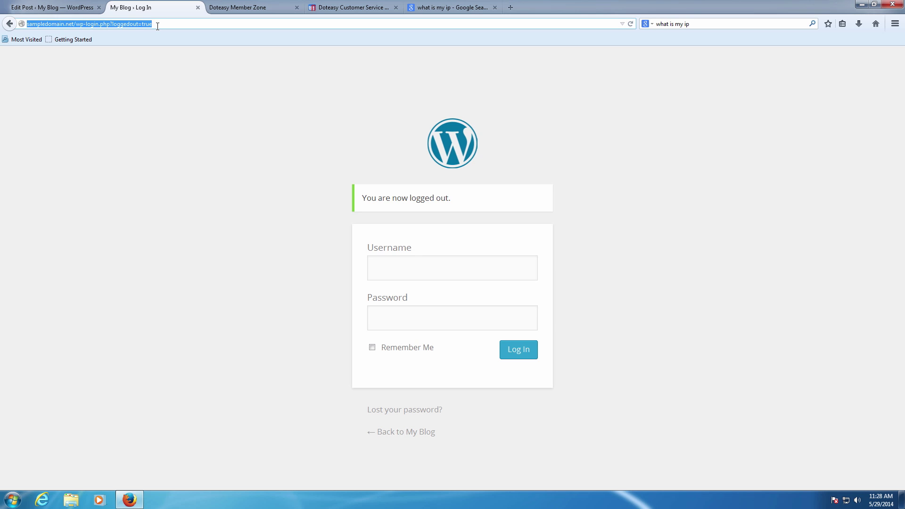
key(BackSpace)
text(sampledomain.net/)
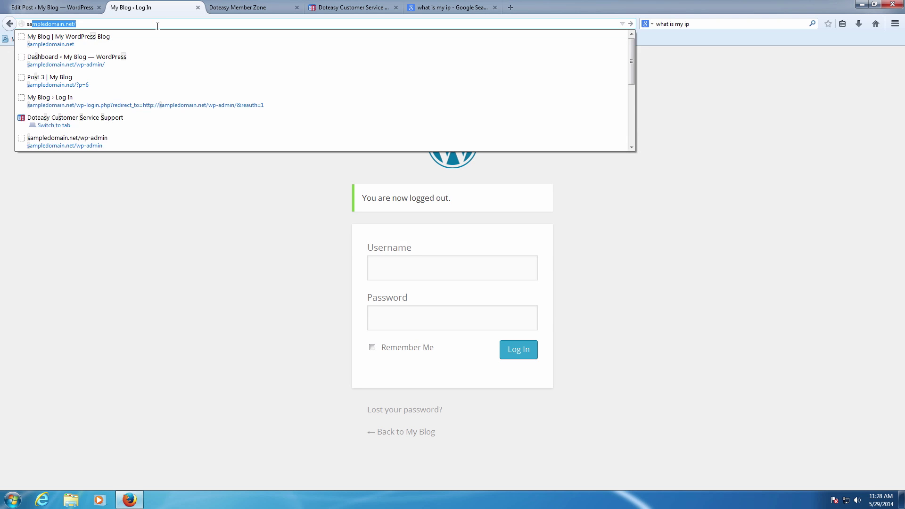
key(Return)
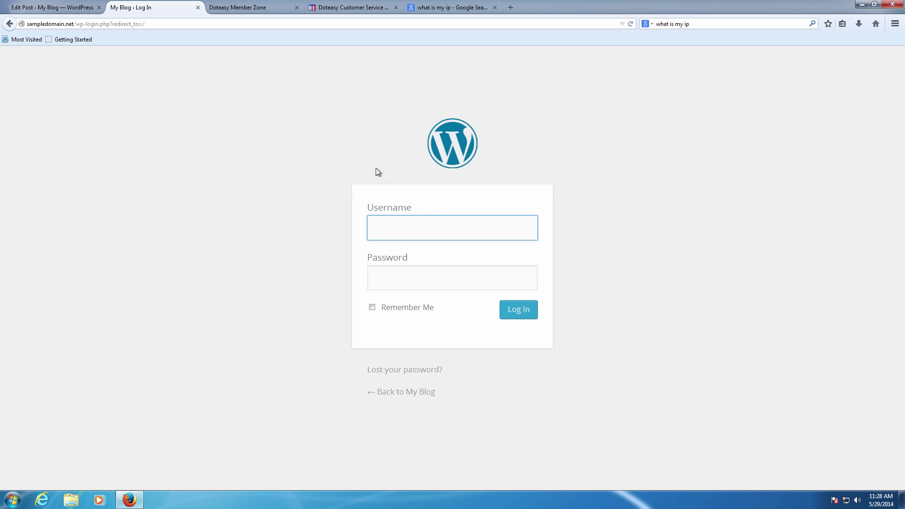
- Trim the login address back to the site root and return to the Post 3 editor
click(130, 28)
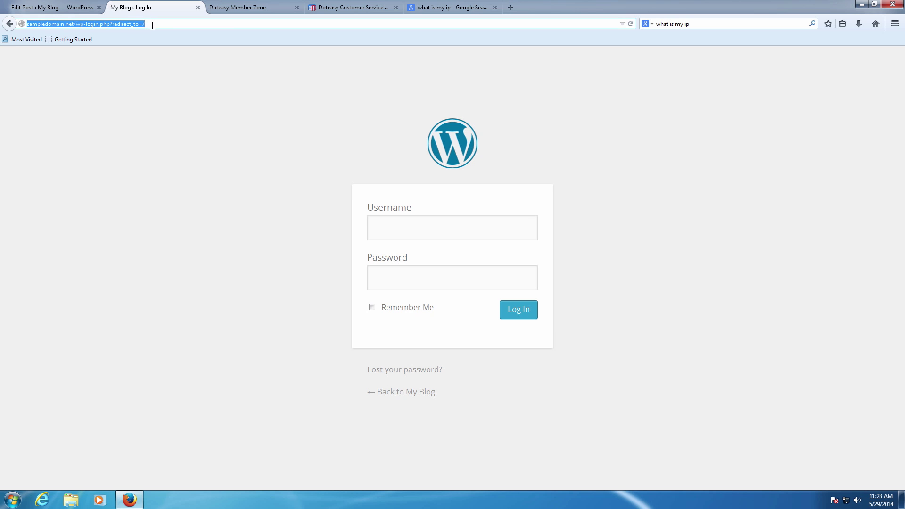
click(160, 25)
key(BackSpace)
key(BackSpace)
key(BackSpace)
key(BackSpace)
key(BackSpace)
key(BackSpace)
key(BackSpace)
key(BackSpace)
key(BackSpace)
key(BackSpace)
key(BackSpace)
key(BackSpace)
key(BackSpace)
key(BackSpace)
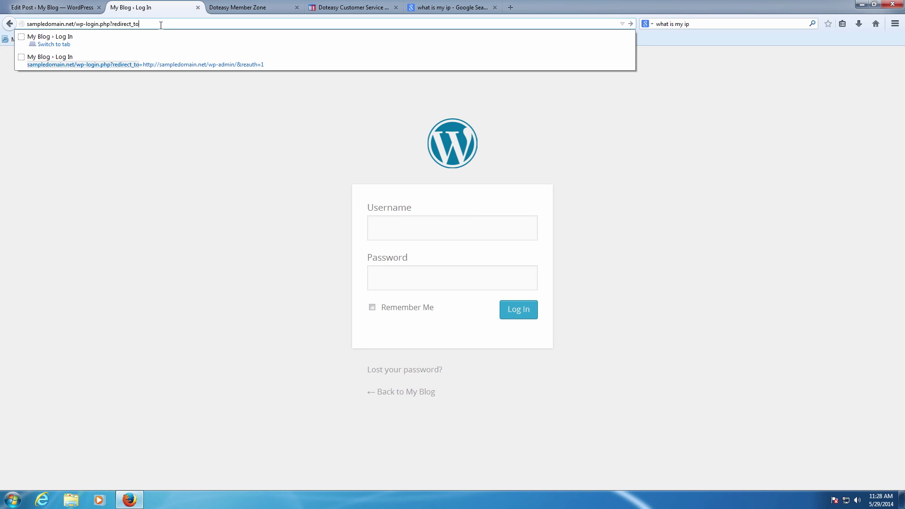
key(BackSpace)
key(BackSpace)
key(BackSpace)
key(BackSpace)
key(BackSpace)
key(BackSpace)
key(BackSpace)
key(BackSpace)
key(BackSpace)
key(BackSpace)
key(BackSpace)
key(BackSpace)
key(BackSpace)
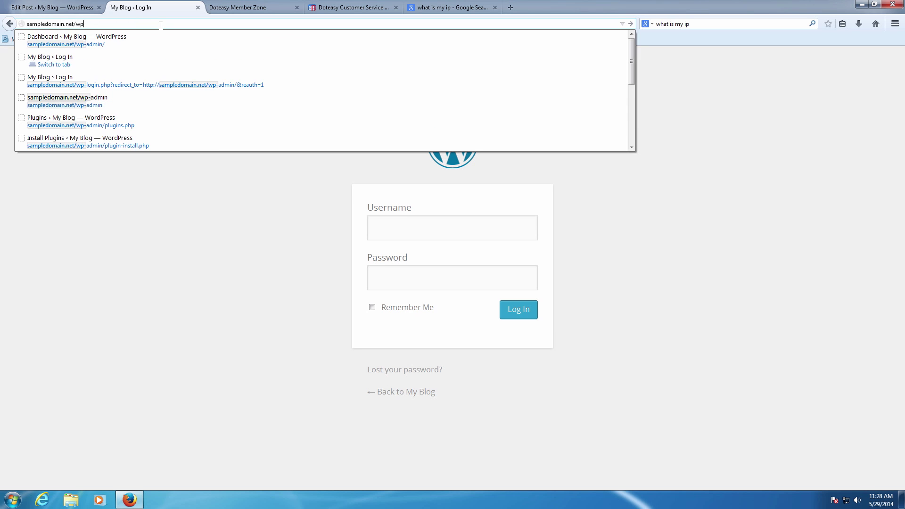
text(/)
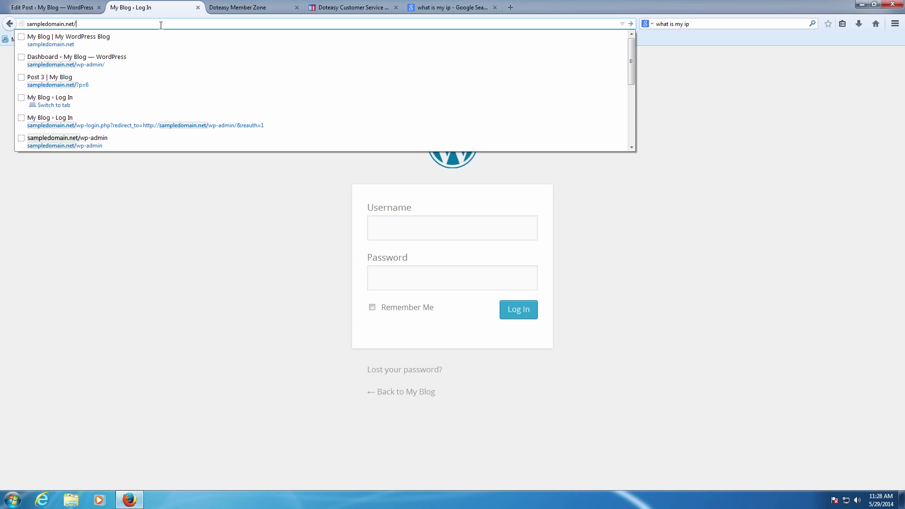
click(90, 6)
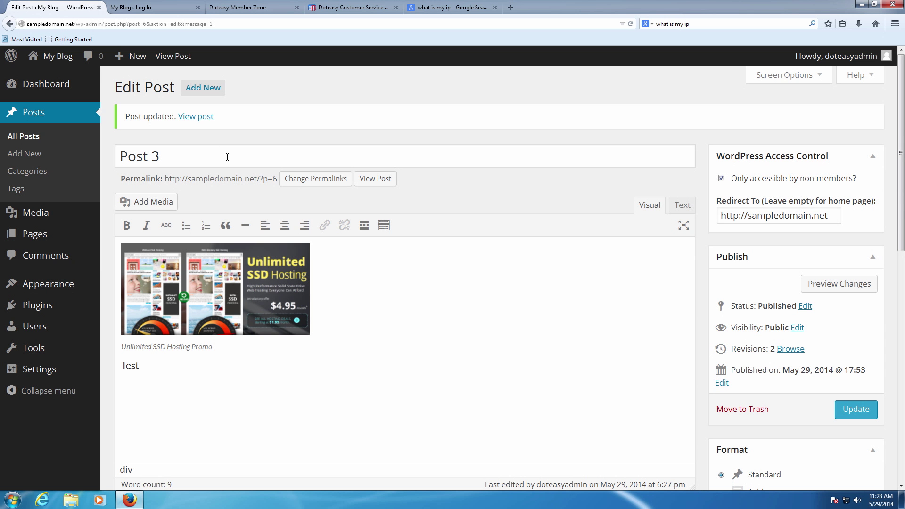
- While logged out, load Post 3's permalink, then open Post 2, Hello world! and the home page
drag(276, 179, 215, 177)
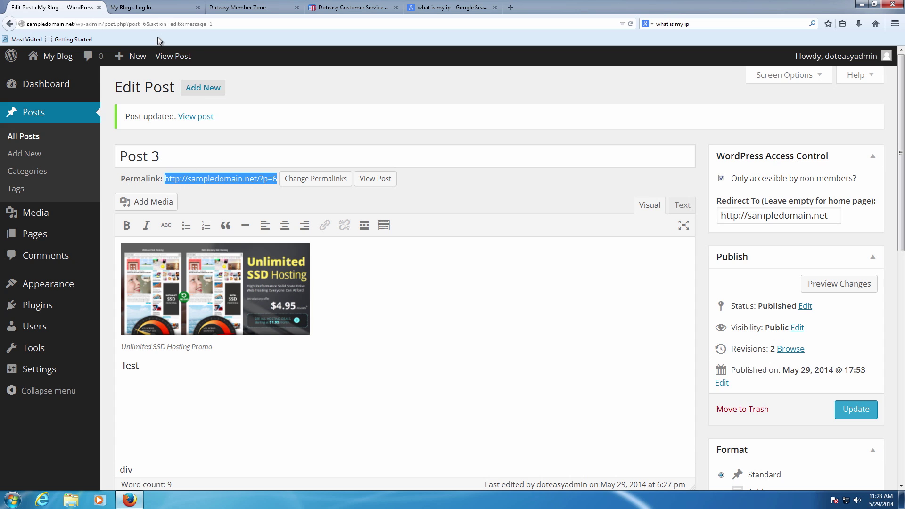
click(150, 8)
text(http://sampledomain.net/?p=6)
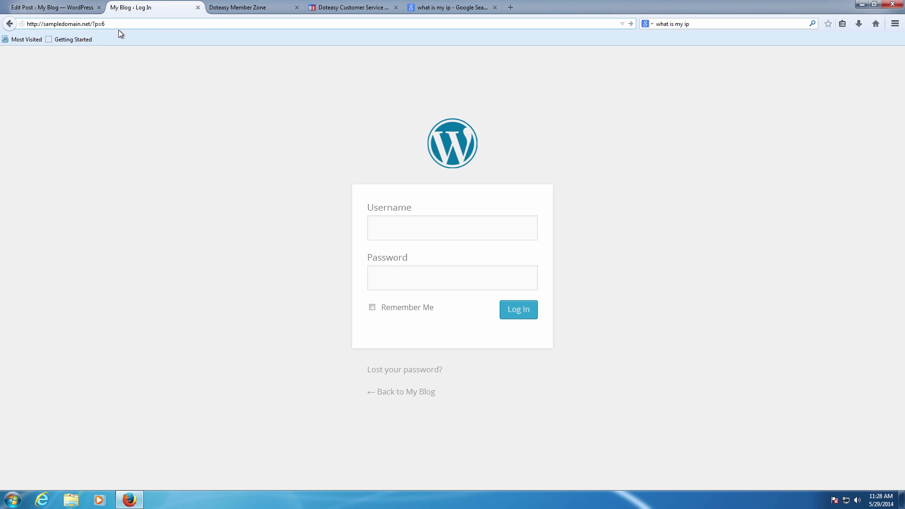
key(Return)
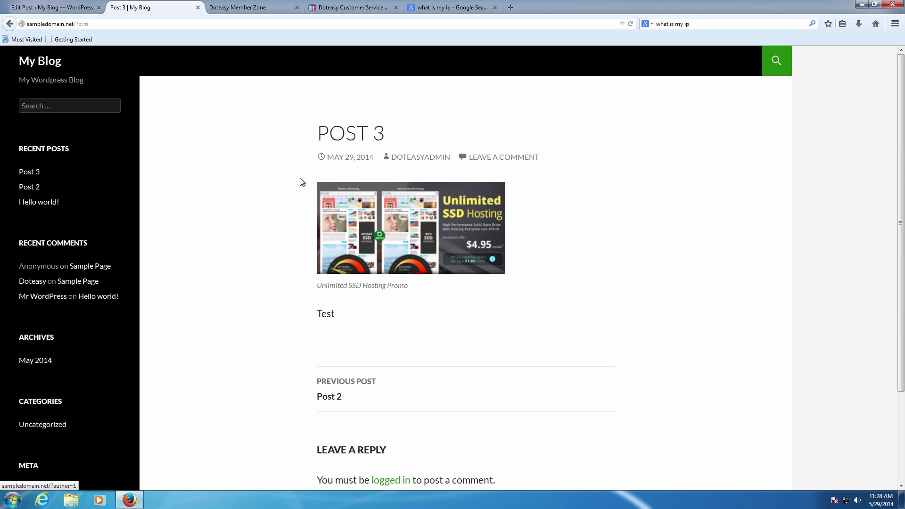
click(39, 187)
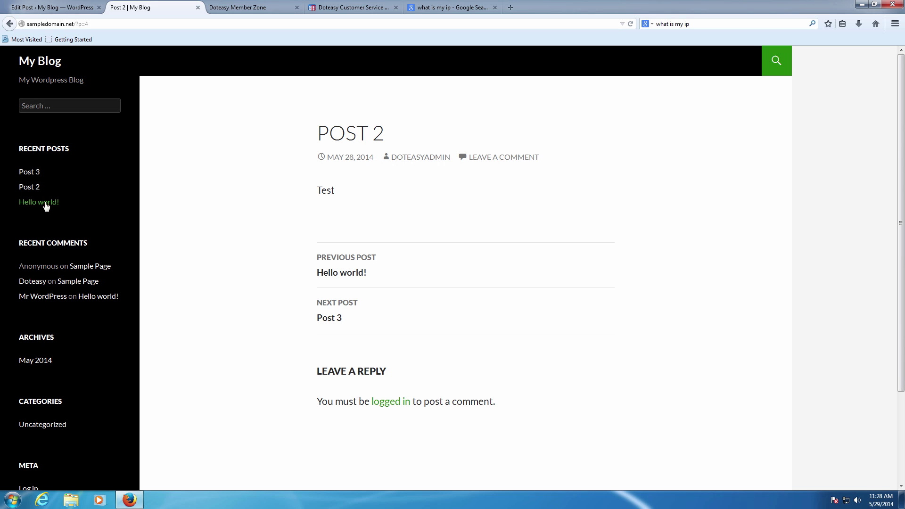
click(49, 203)
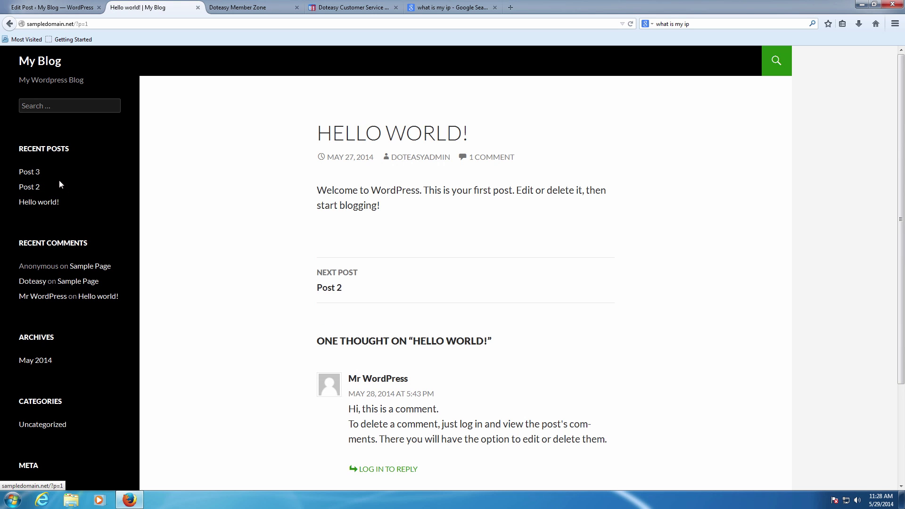
click(53, 64)
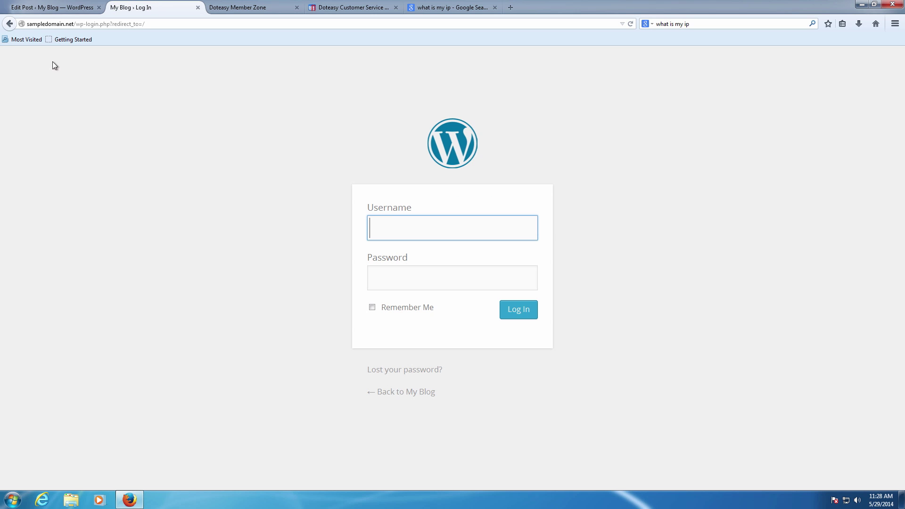